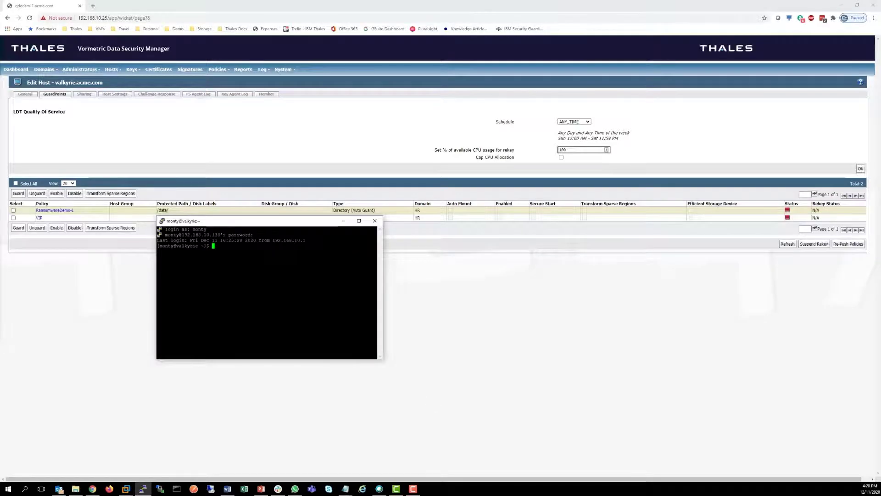
# Step: List the /data/ directory on valkyrie with ls to show the ssn files
pyautogui.write('ls /data/')
pyautogui.press('Return')
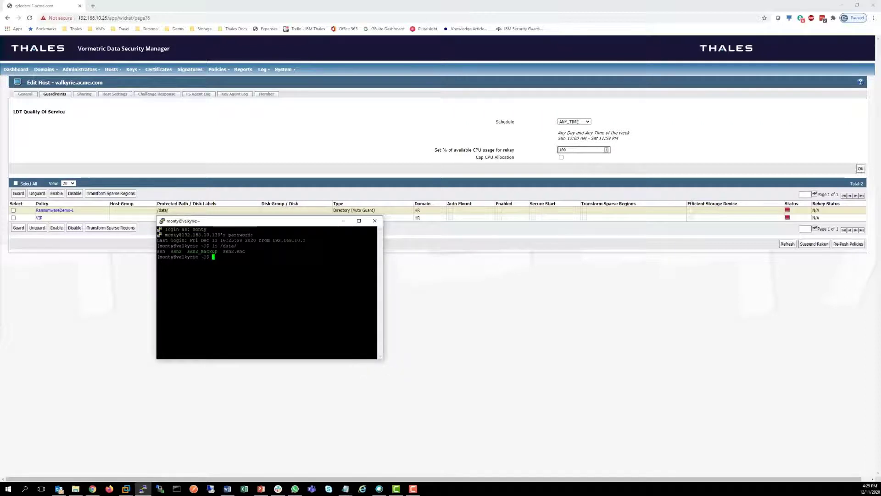
# Step: Print /data/ssn2 in clear text with cat, twice, then switch focus away from the terminal
pyautogui.write('cat /data/ssn2')
pyautogui.press('Return')
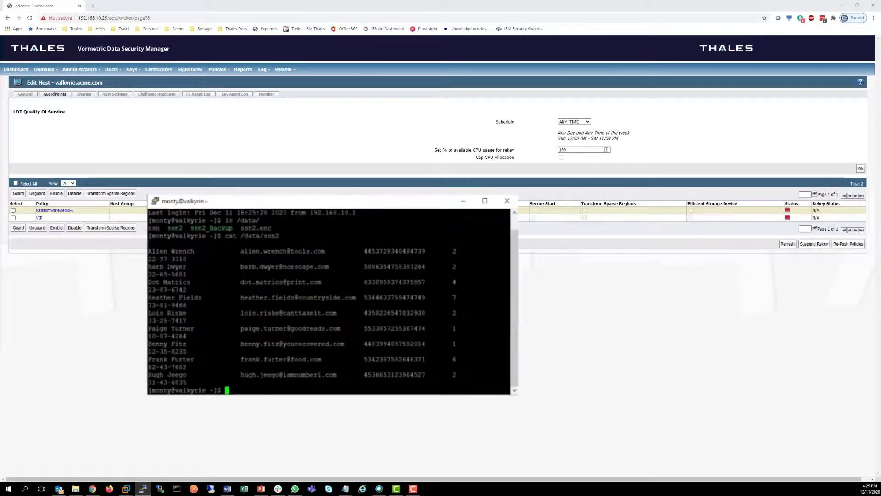
pyautogui.write('cat /data/ssn2')
pyautogui.press('Return')
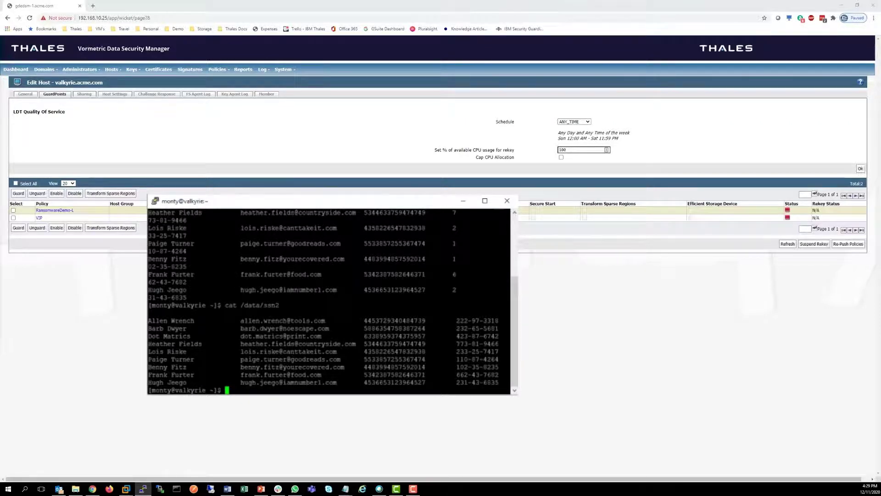
pyautogui.hotkey('alt', 'Tab')
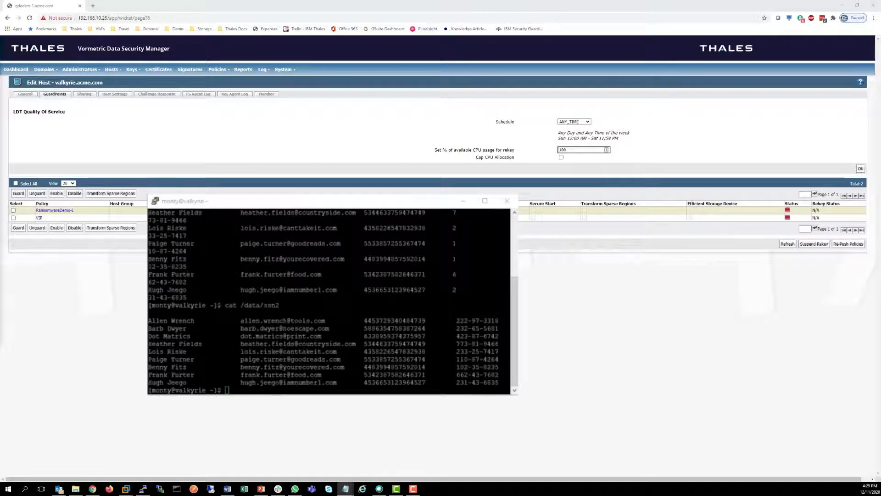
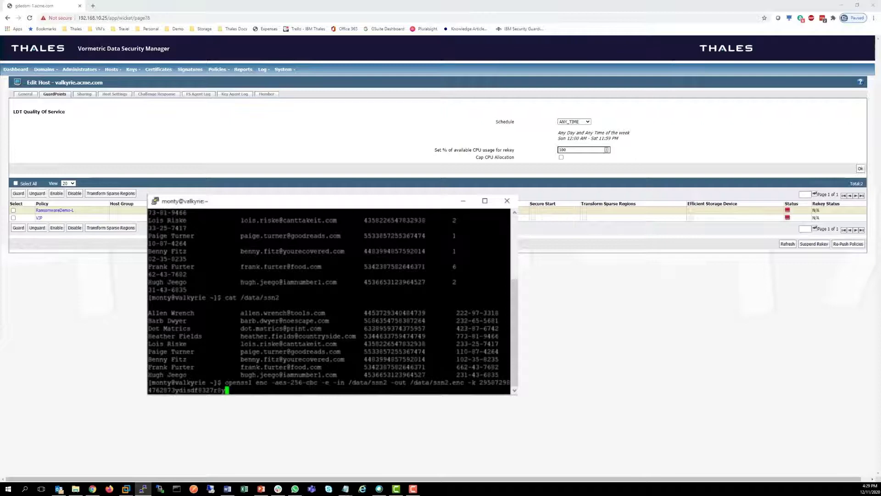
# Step: Encrypt /data/ssn2 to /data/ssn2.enc with openssl aes-256-cbc, then decrypt it back to readable records
pyautogui.press('Return')
pyautogui.press('Return')
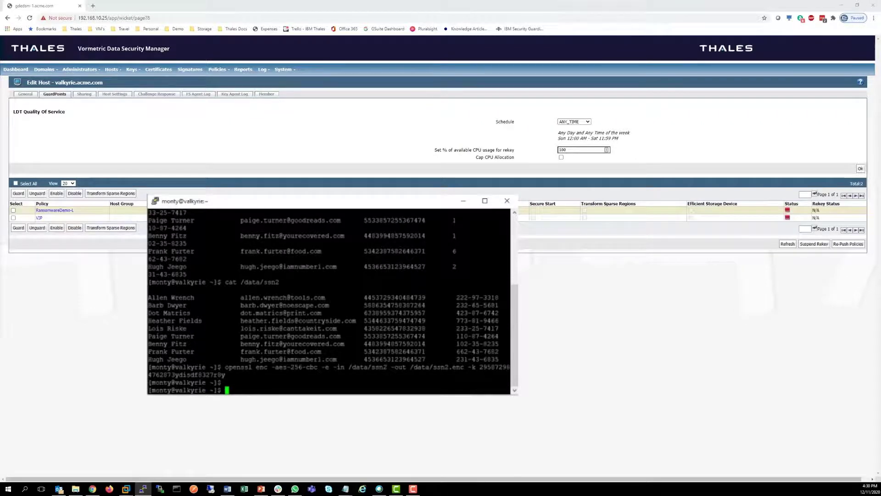
pyautogui.hotkey('alt', 'Tab')
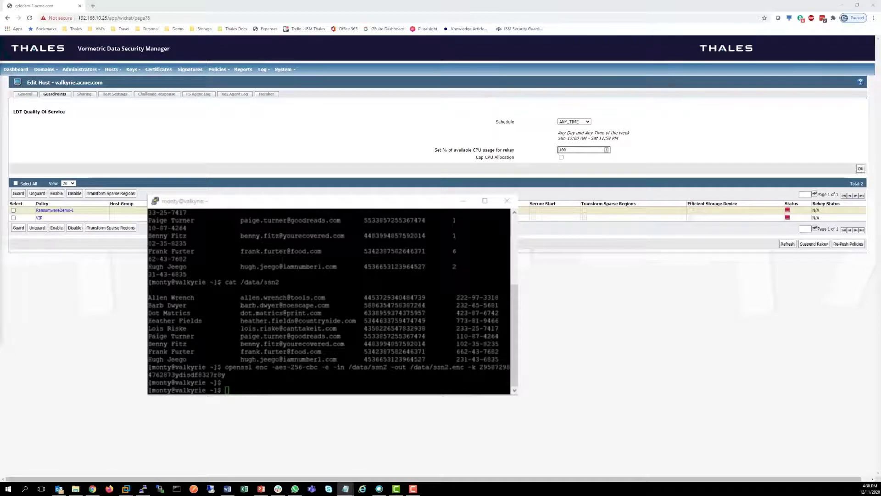
pyautogui.hotkey('alt', 'Tab')
pyautogui.press('shift+Insert')
pyautogui.press('Return')
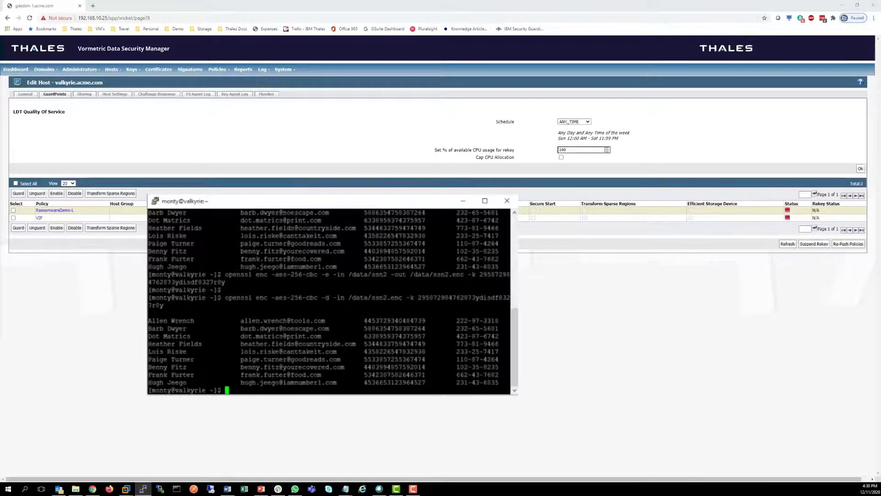
# Step: Enable the RansomwareDemo-L guard point on /data/ and refresh until its status reads Rekeyed
pyautogui.click(40, 340)
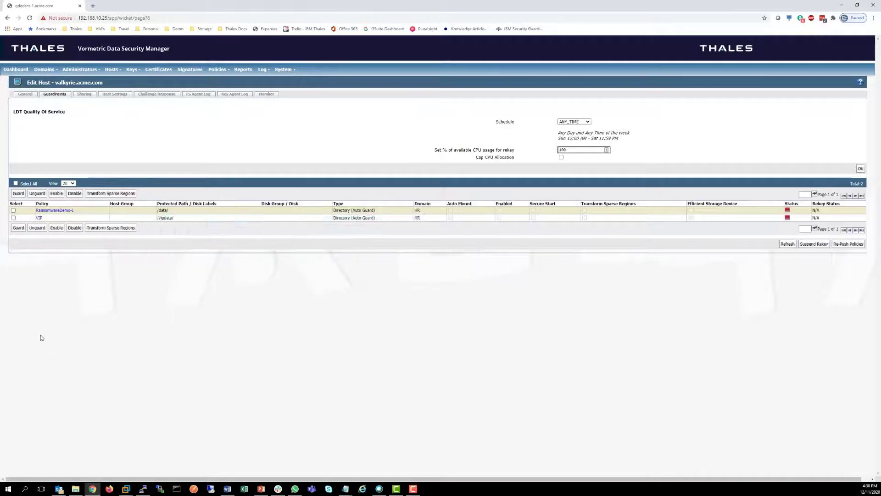
pyautogui.click(14, 210)
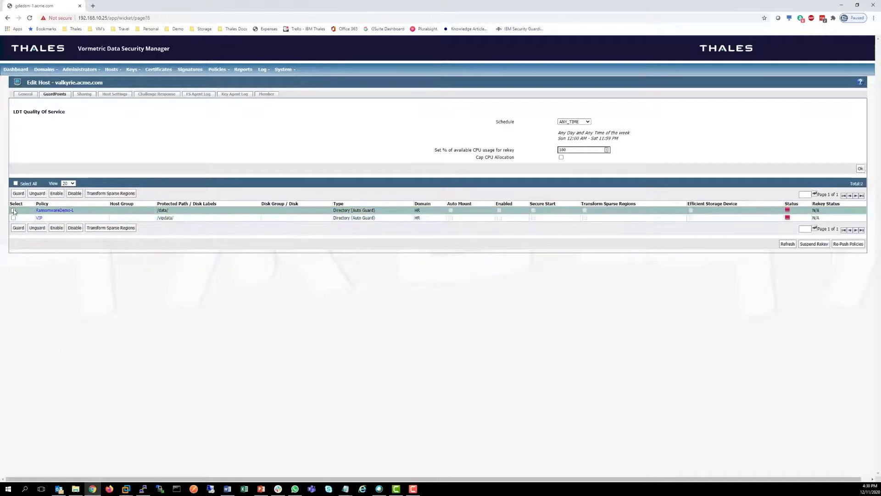
pyautogui.click(56, 228)
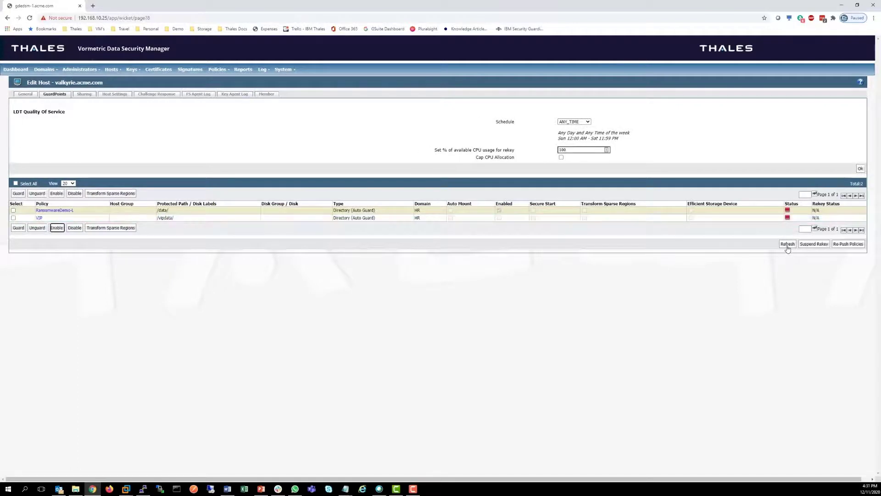
pyautogui.click(787, 244)
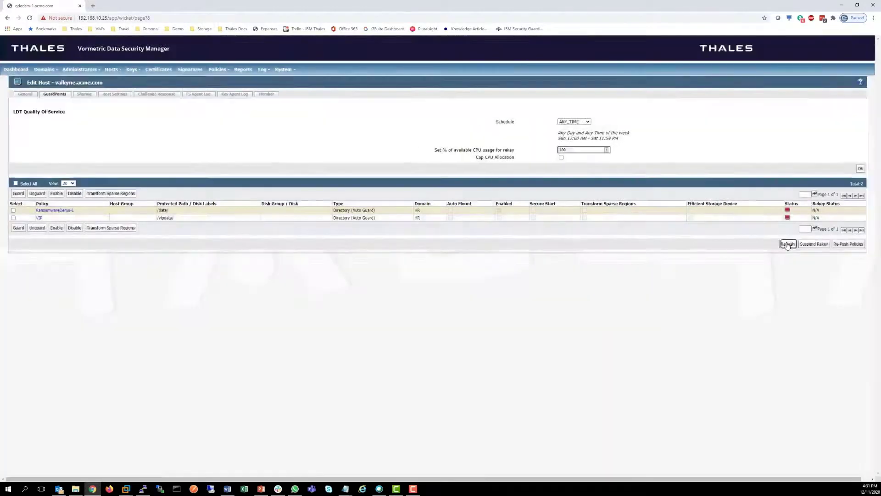
pyautogui.click(787, 245)
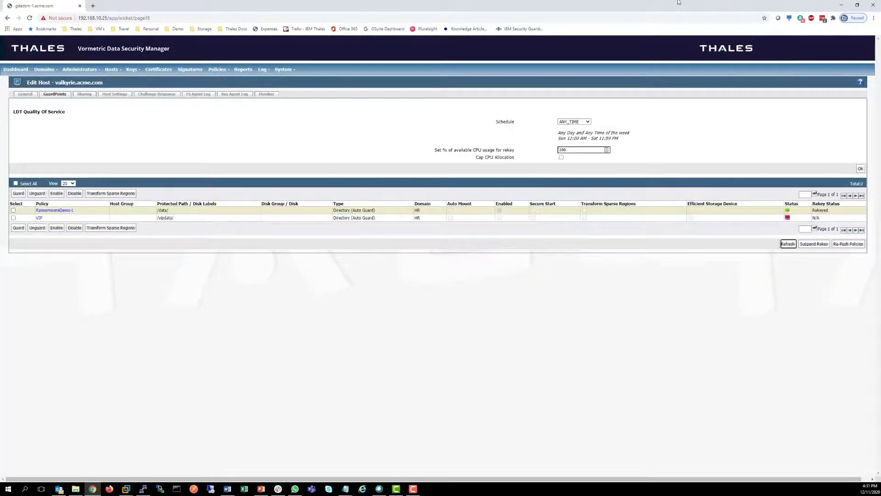
# Step: Rerun the openssl encryption of /data/ssn2, now refused with Permission denied, and open the RansomwareDemo-L policy
pyautogui.click(146, 488)
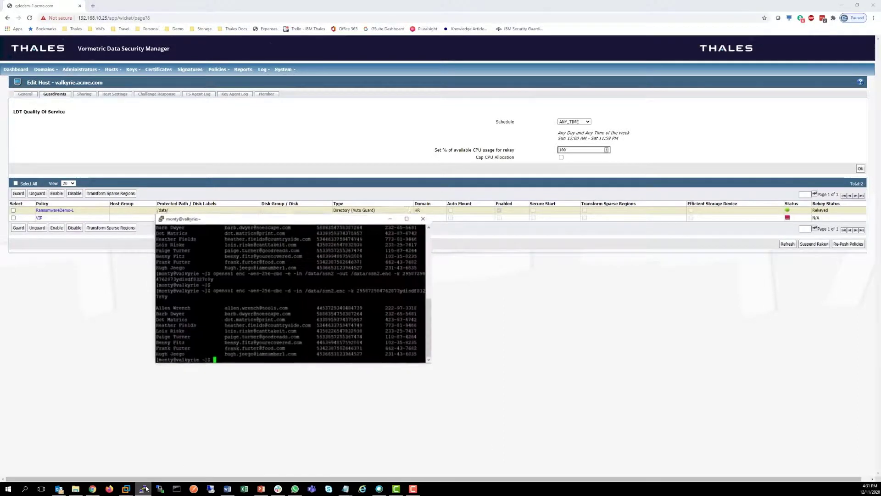
pyautogui.press('Up')
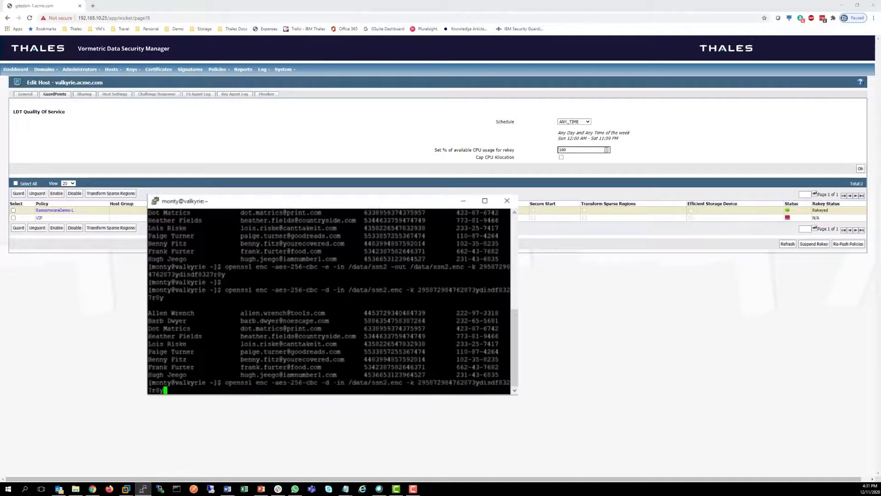
pyautogui.press('Up')
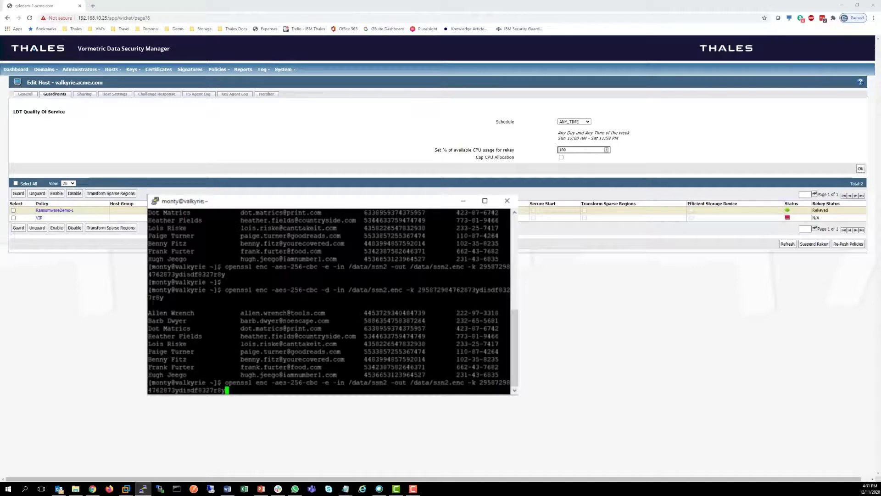
pyautogui.press('Return')
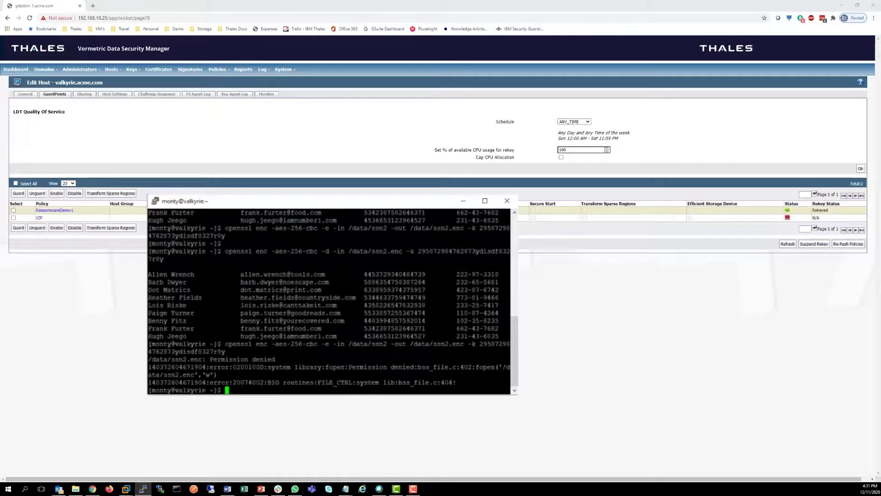
pyautogui.moveTo(348, 367); pyautogui.dragTo(421, 367)
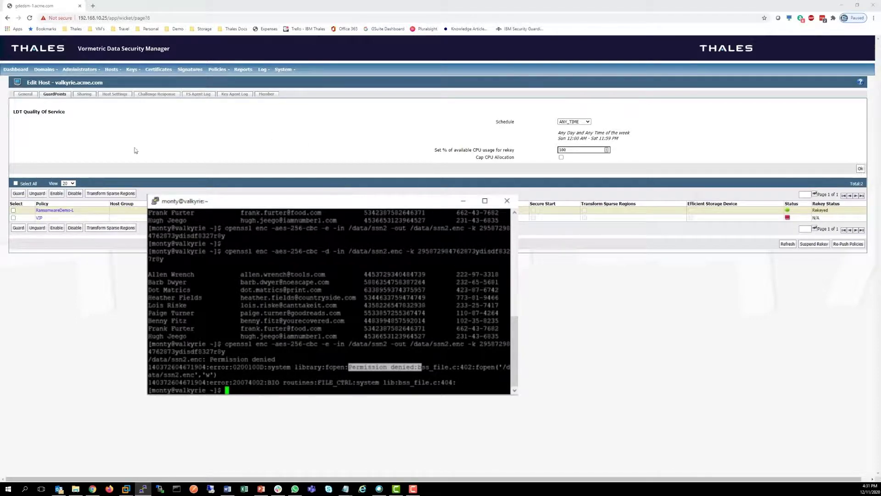
pyautogui.click(71, 211)
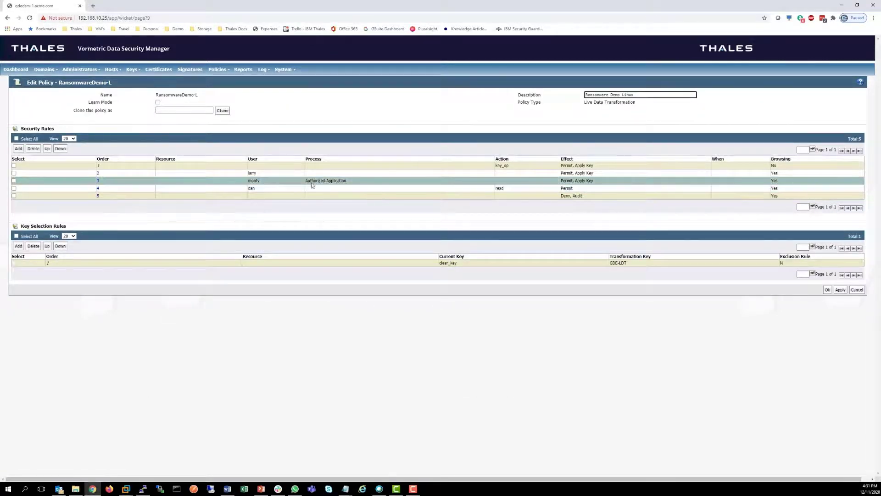
# Step: Inspect the Authorized-Application process set and its Linux_Cat entry for /usr/bin/cat
pyautogui.moveTo(348, 181); pyautogui.dragTo(309, 180)
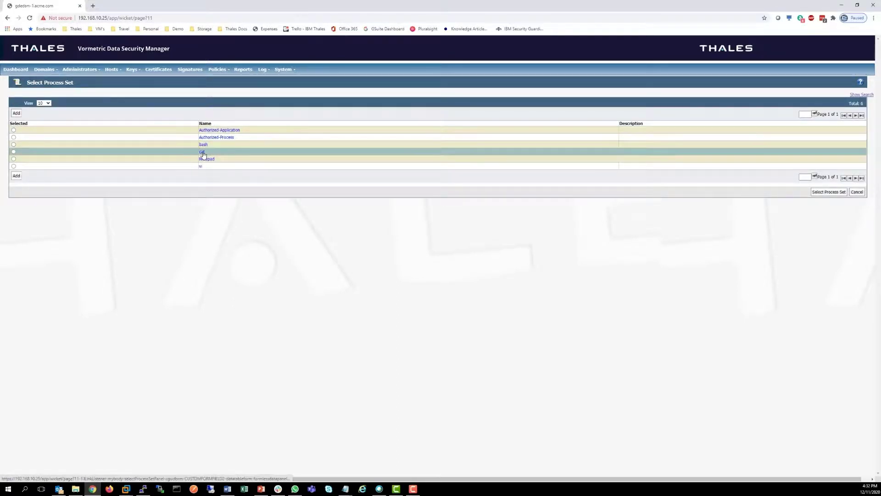
pyautogui.click(216, 130)
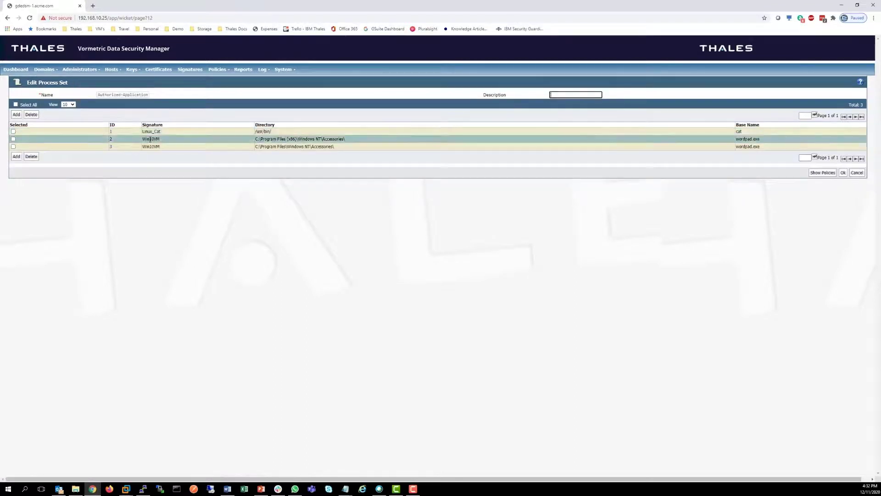
pyautogui.click(113, 133)
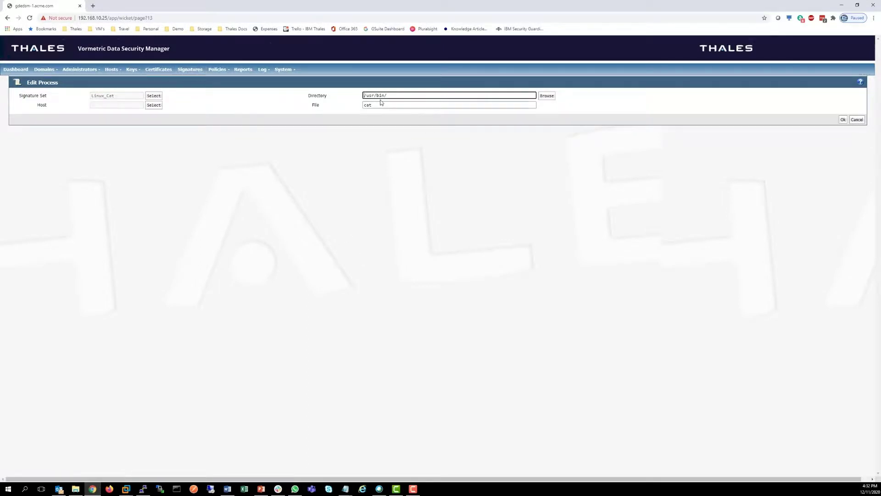
pyautogui.click(191, 70)
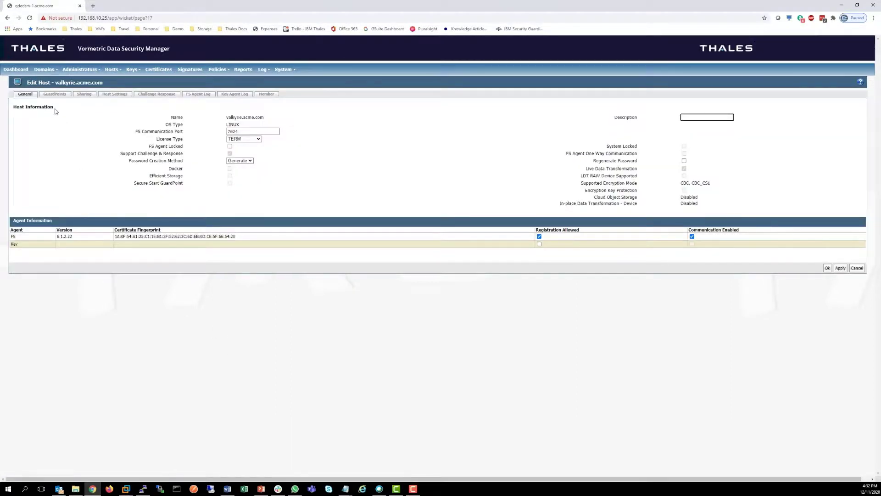
# Step: Show the host's guard points, then run cat /data/ssn, which prints the records
pyautogui.click(55, 95)
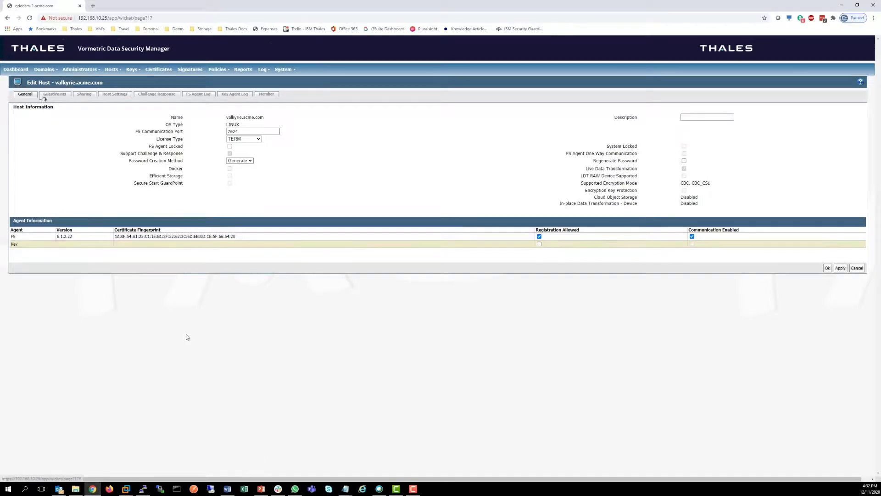
pyautogui.hotkey('alt', 'Tab')
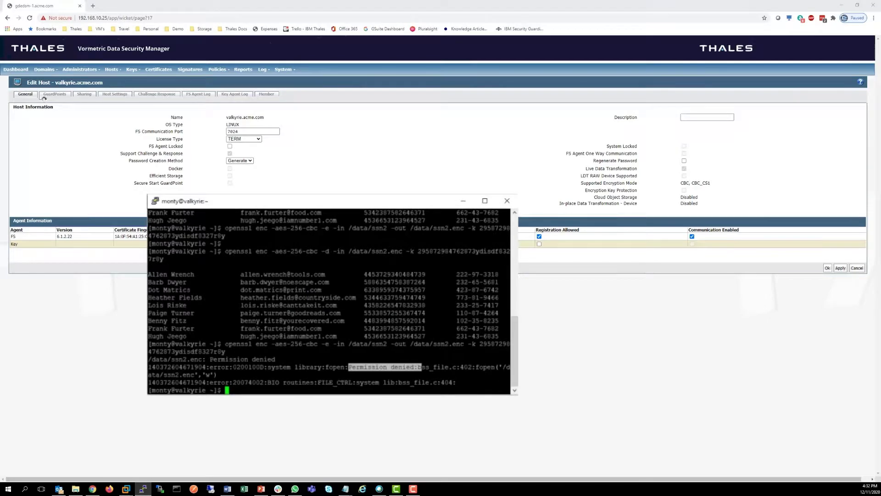
pyautogui.click(44, 98)
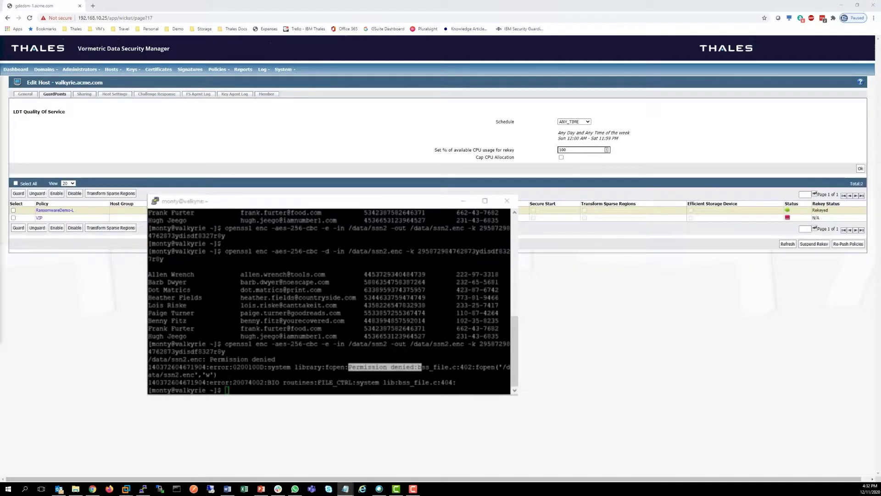
pyautogui.click(420, 366)
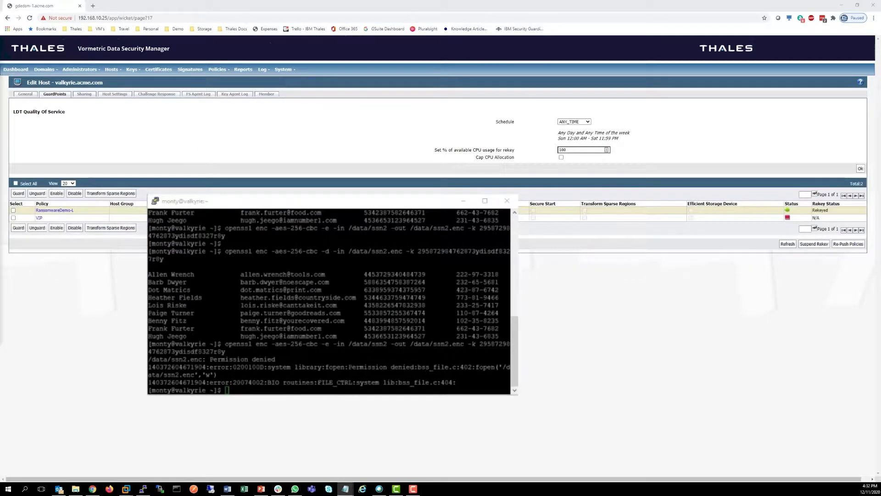
pyautogui.click(382, 393)
pyautogui.write('cat /data/ssn')
pyautogui.press('Return')
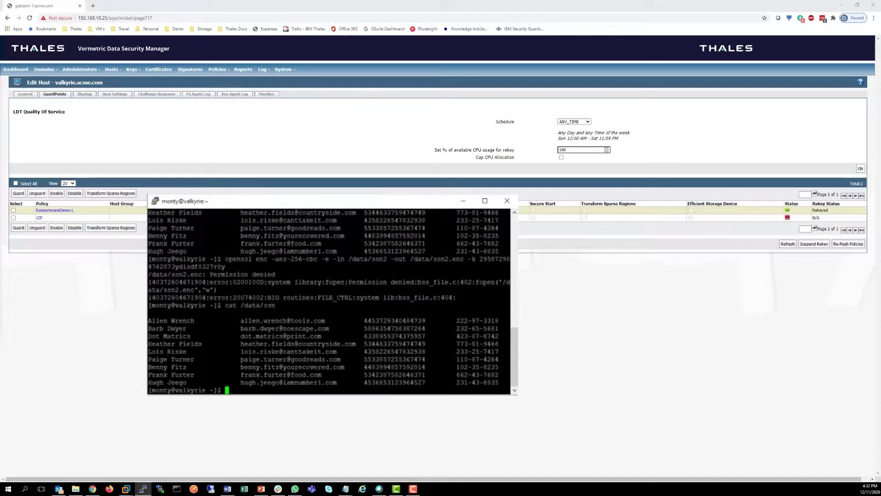
# Step: Run grep | more /data/ssn and highlight the resulting Permission denied message
pyautogui.hotkey('alt', 'Tab')
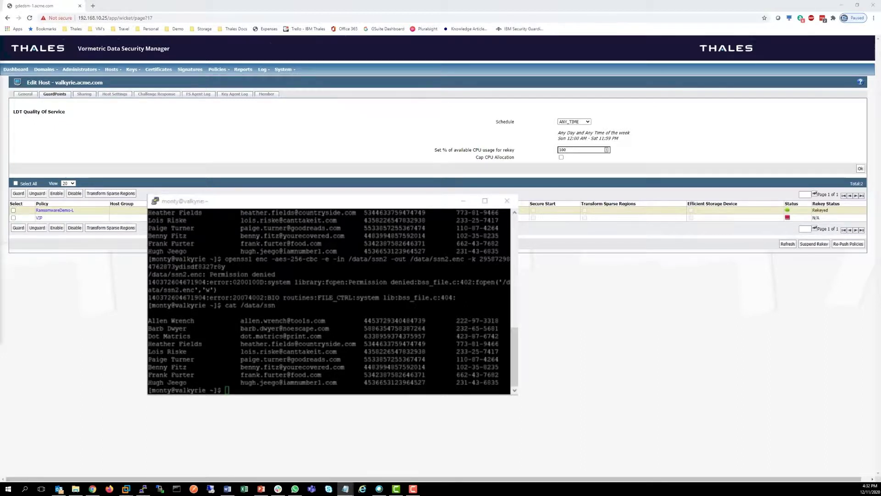
pyautogui.hotkey('alt', 'Tab')
pyautogui.write('grep | more /data/ssn')
pyautogui.press('Return')
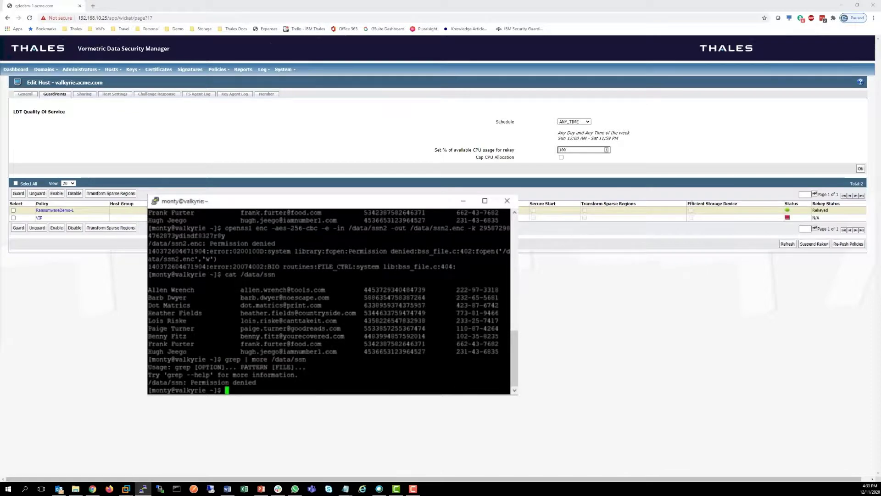
pyautogui.moveTo(190, 382); pyautogui.dragTo(237, 382)
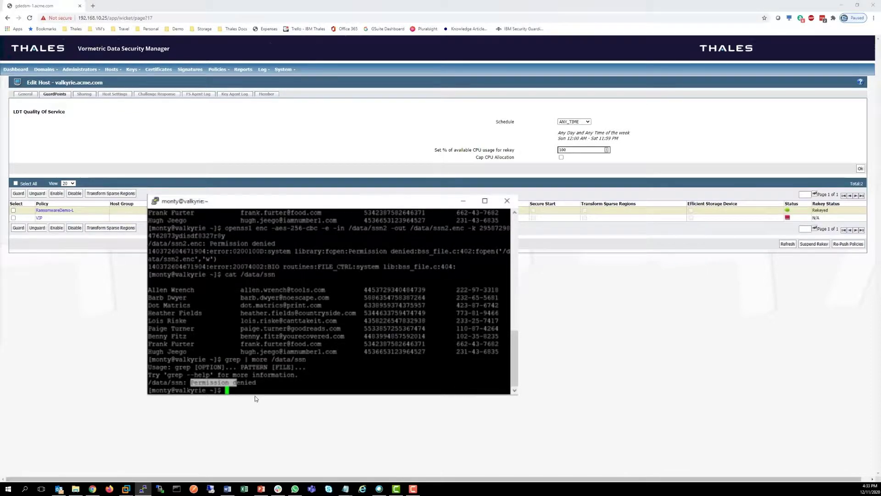